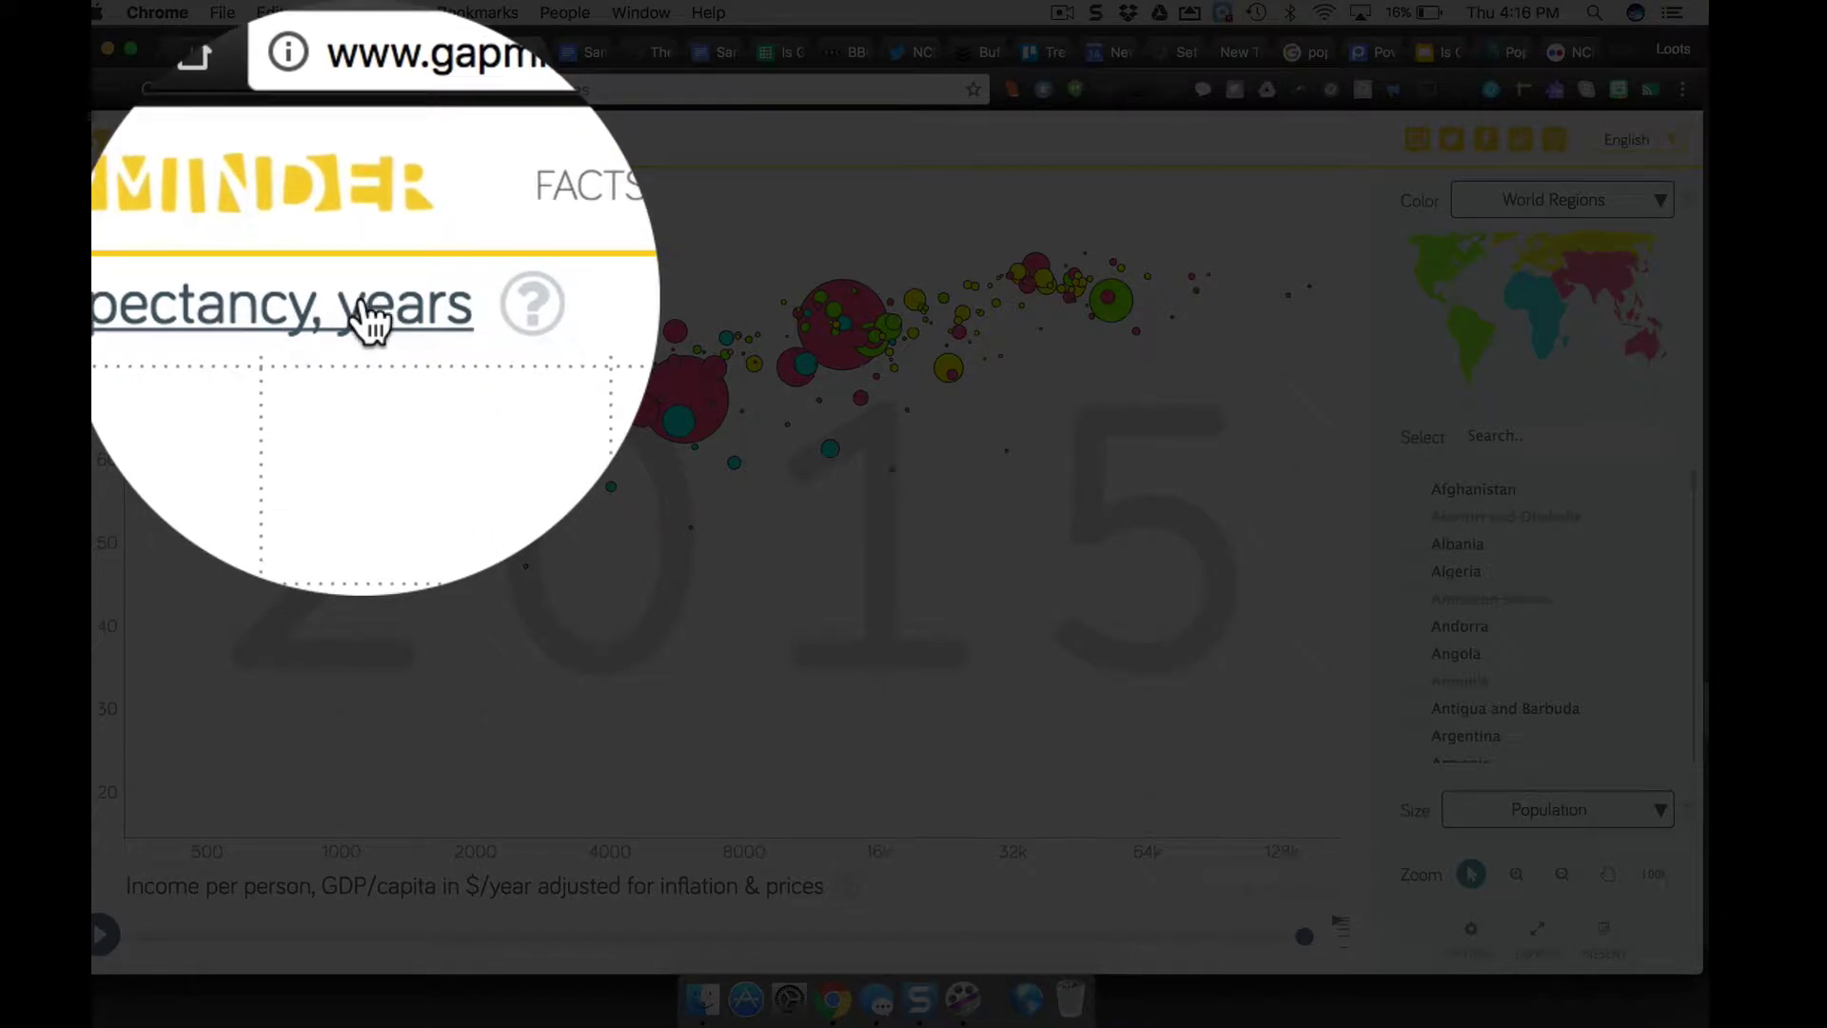
Step: Plot population density on the vertical axis and size the bubbles by population density
click(369, 317)
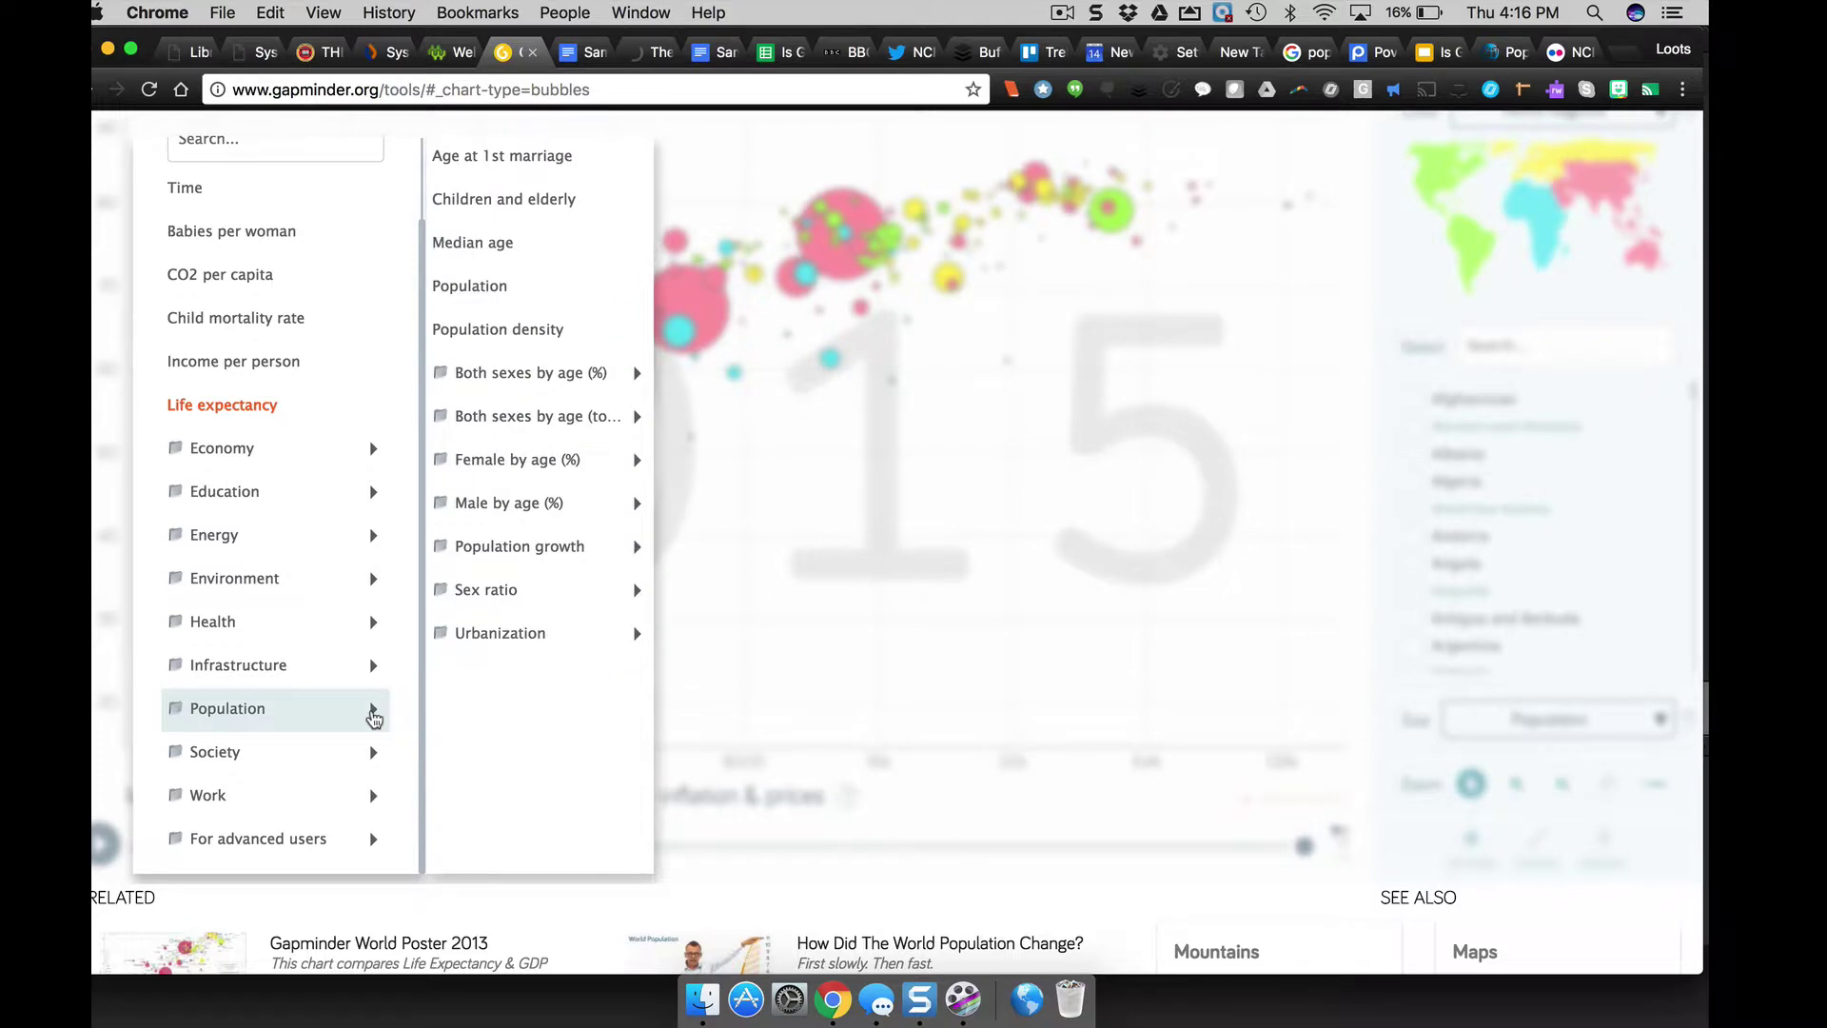
click(510, 349)
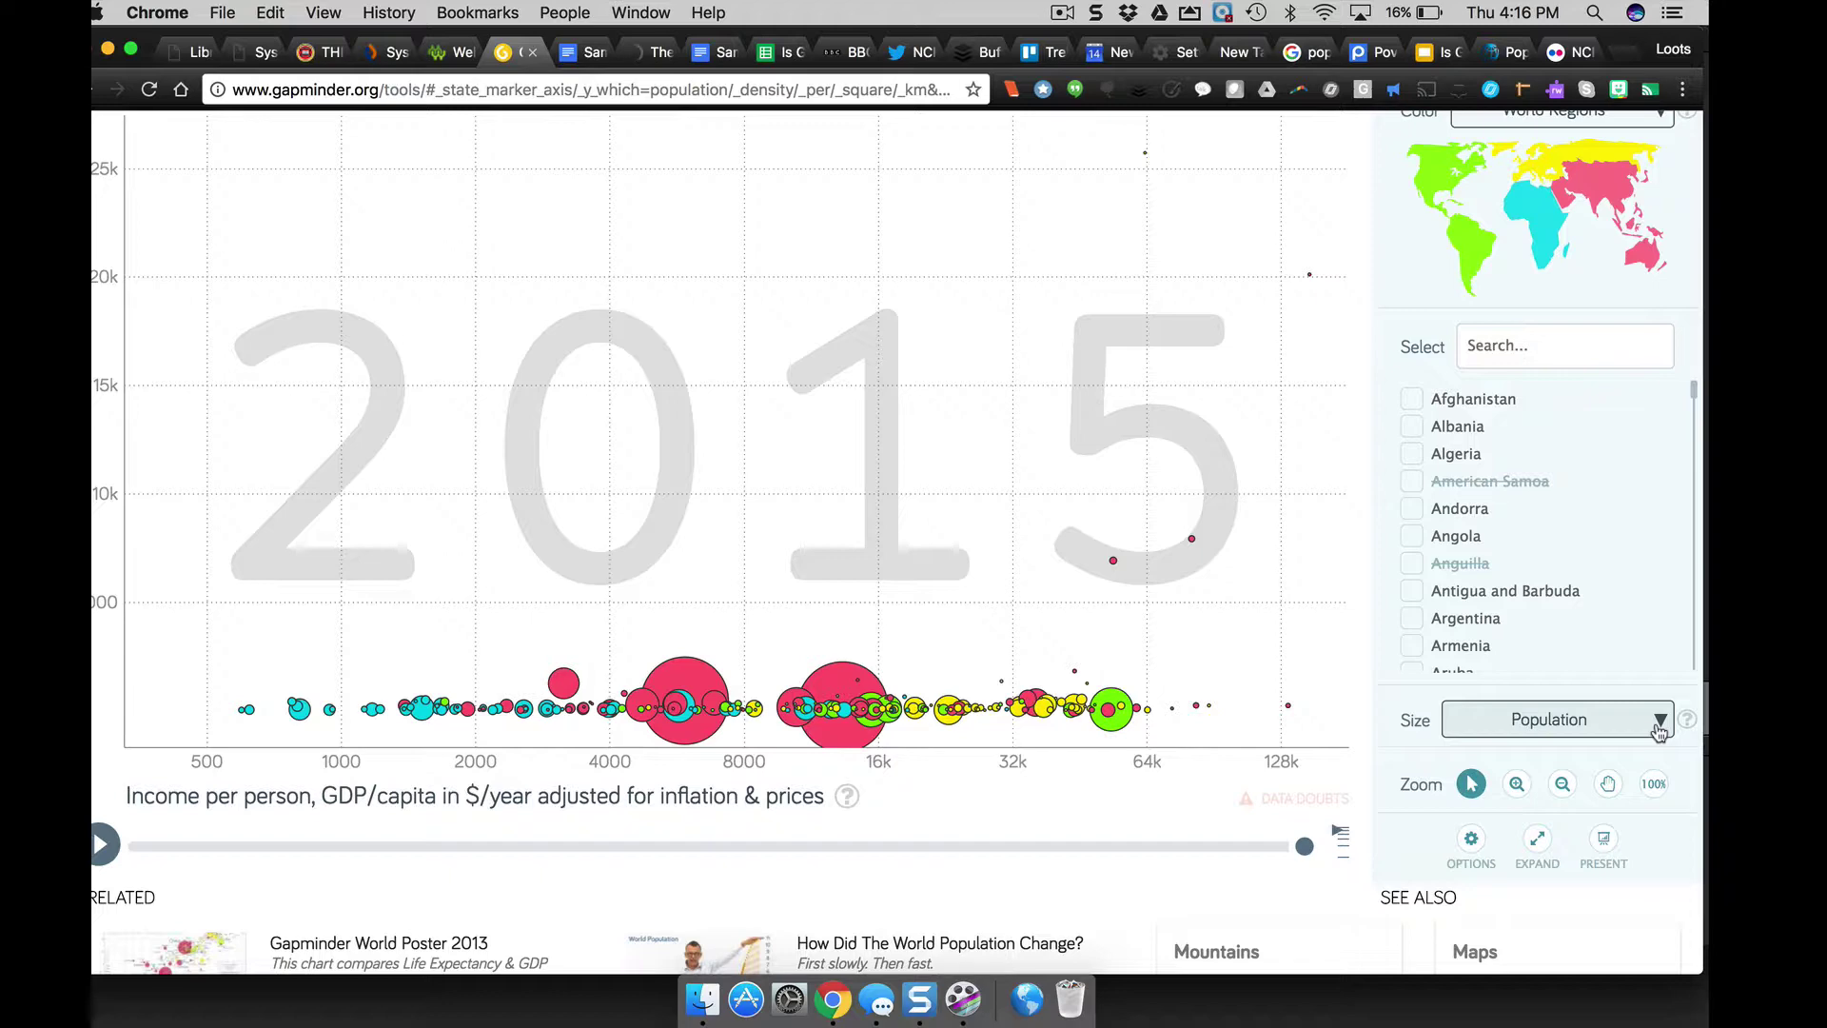
click(1662, 724)
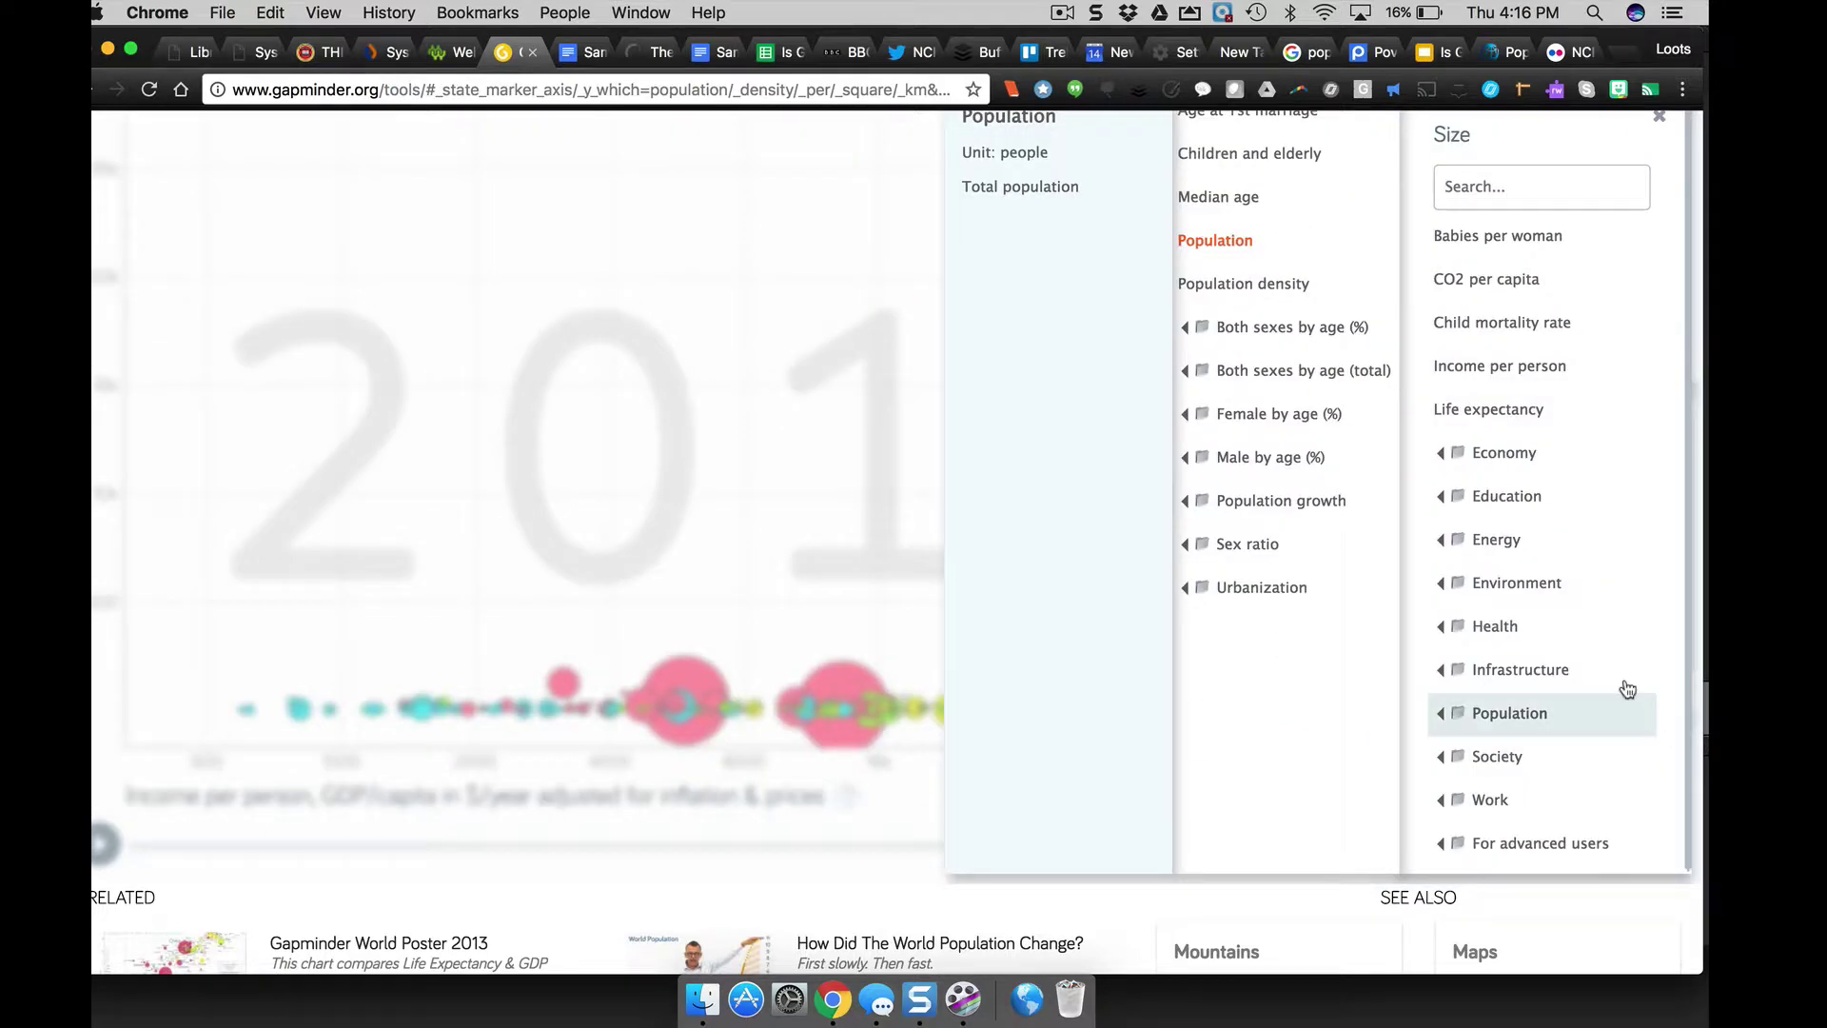
click(1271, 284)
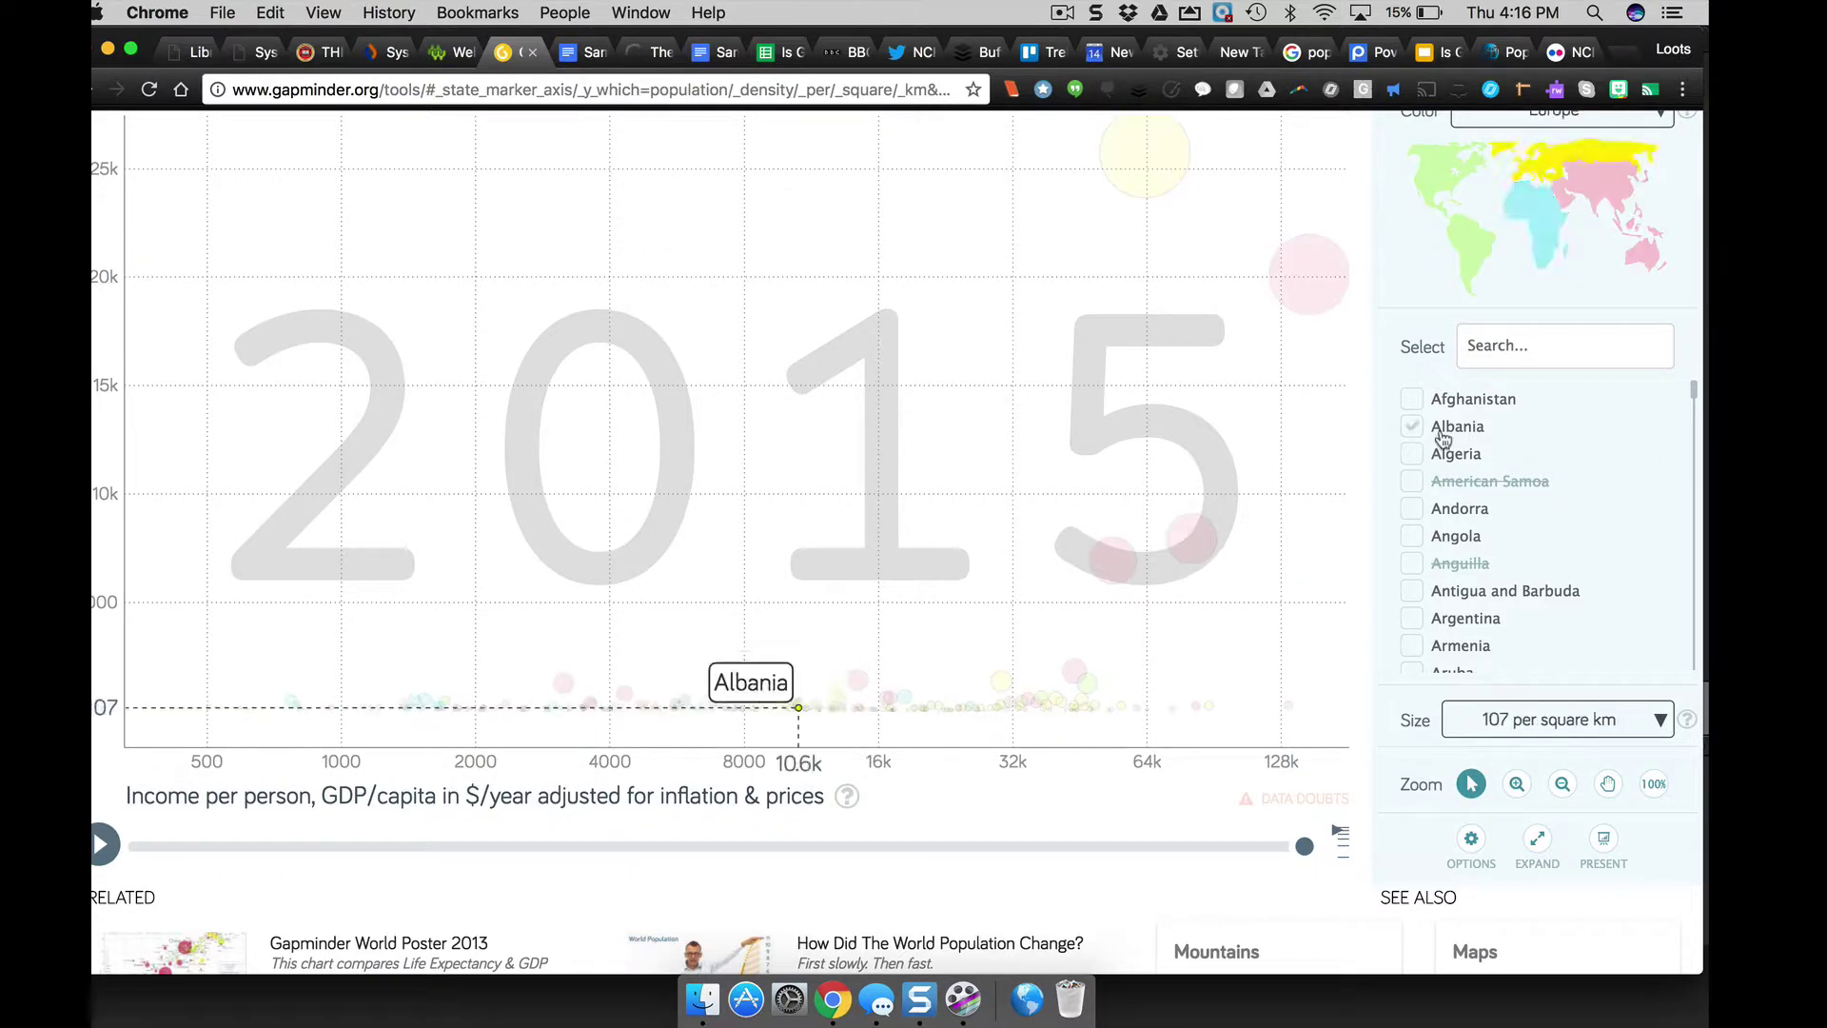
scroll(1471, 538, down, 2)
scroll(1471, 538, down, 5)
scroll(1470, 539, down, 5)
scroll(1472, 538, down, 2)
scroll(1470, 537, down, 5)
scroll(1471, 538, down, 4)
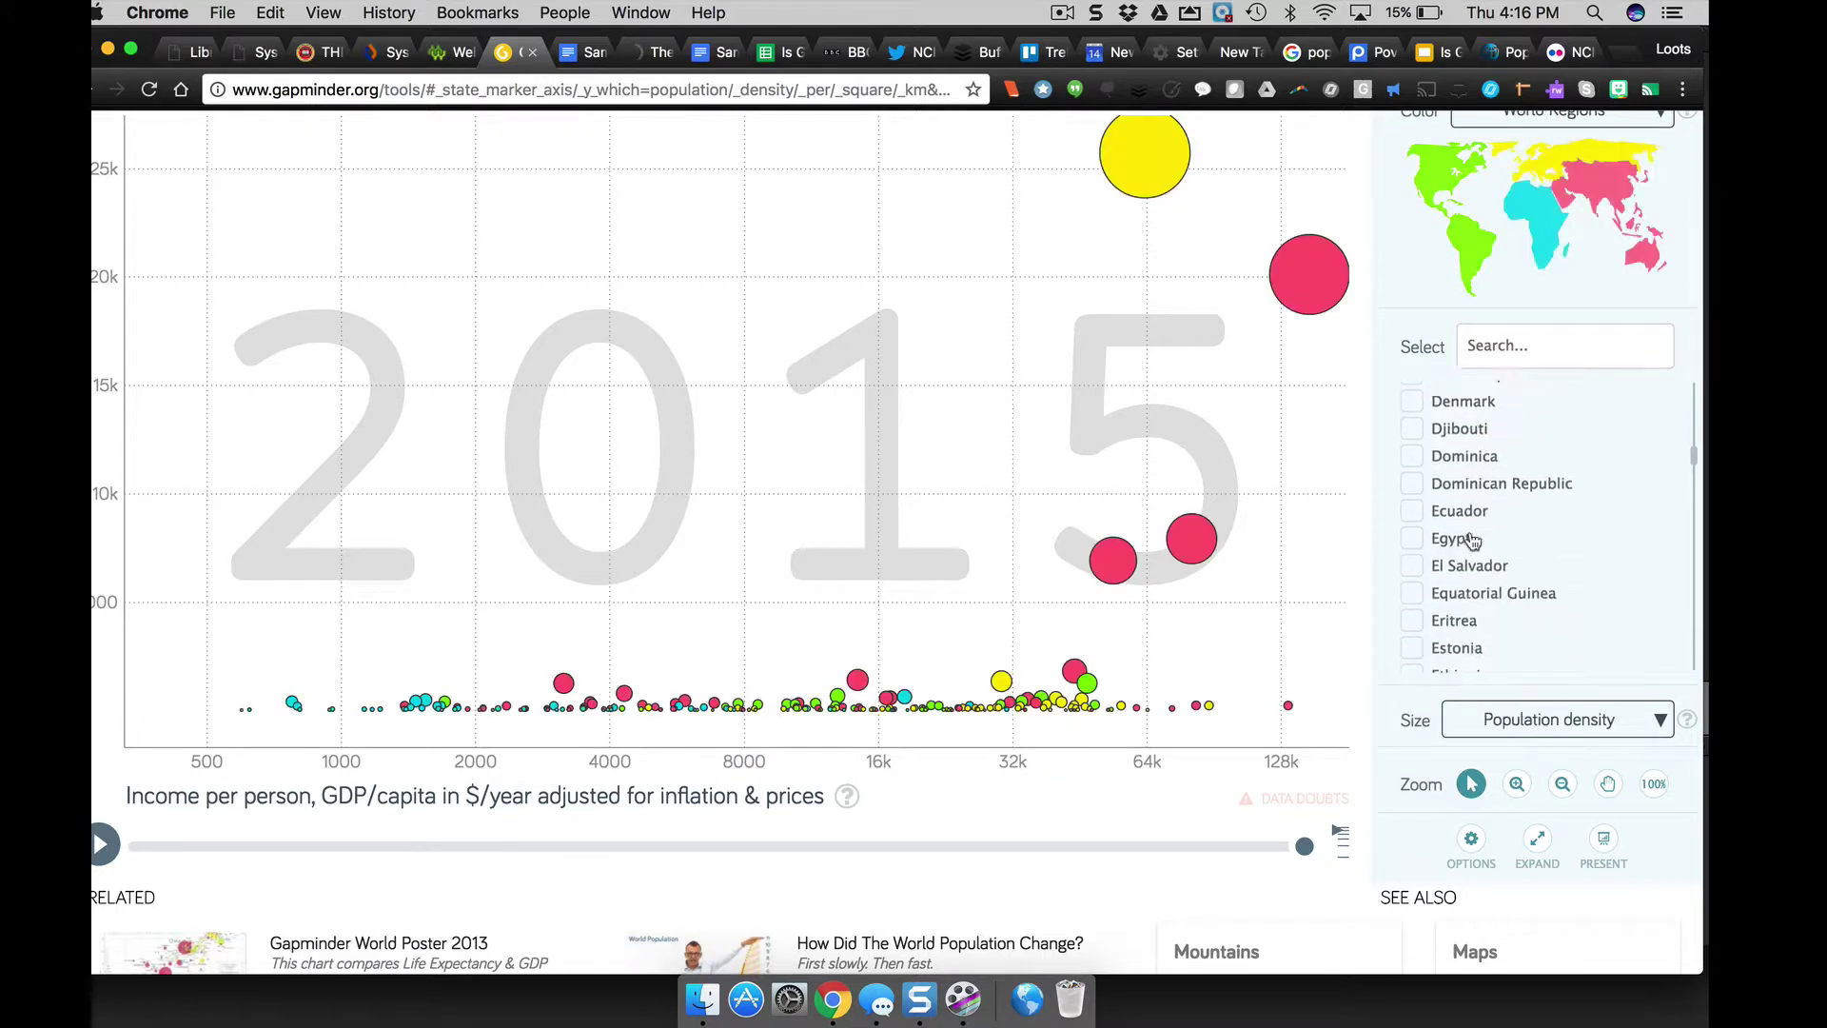
scroll(1470, 538, down, 2)
scroll(1472, 539, down, 3)
scroll(1470, 538, down, 2)
scroll(1471, 537, down, 4)
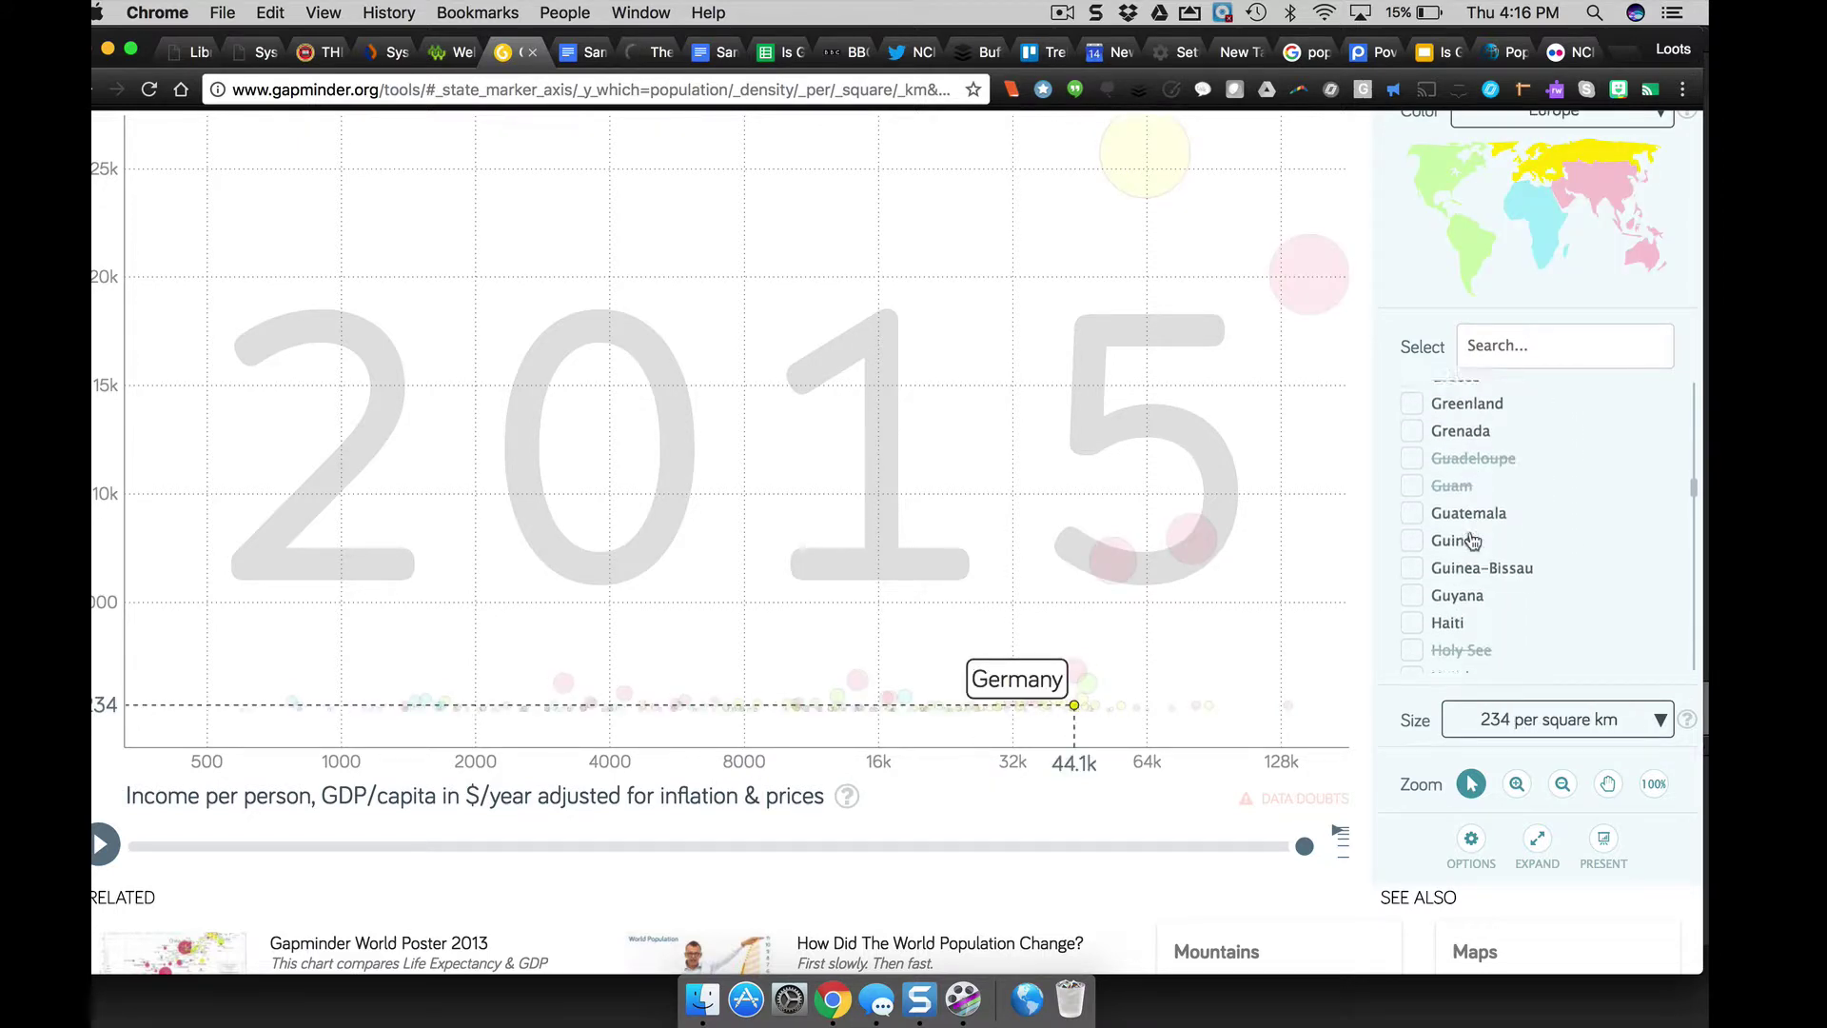
scroll(1470, 538, down, 2)
scroll(1470, 538, down, 4)
scroll(1470, 541, down, 3)
scroll(1471, 534, down, 1)
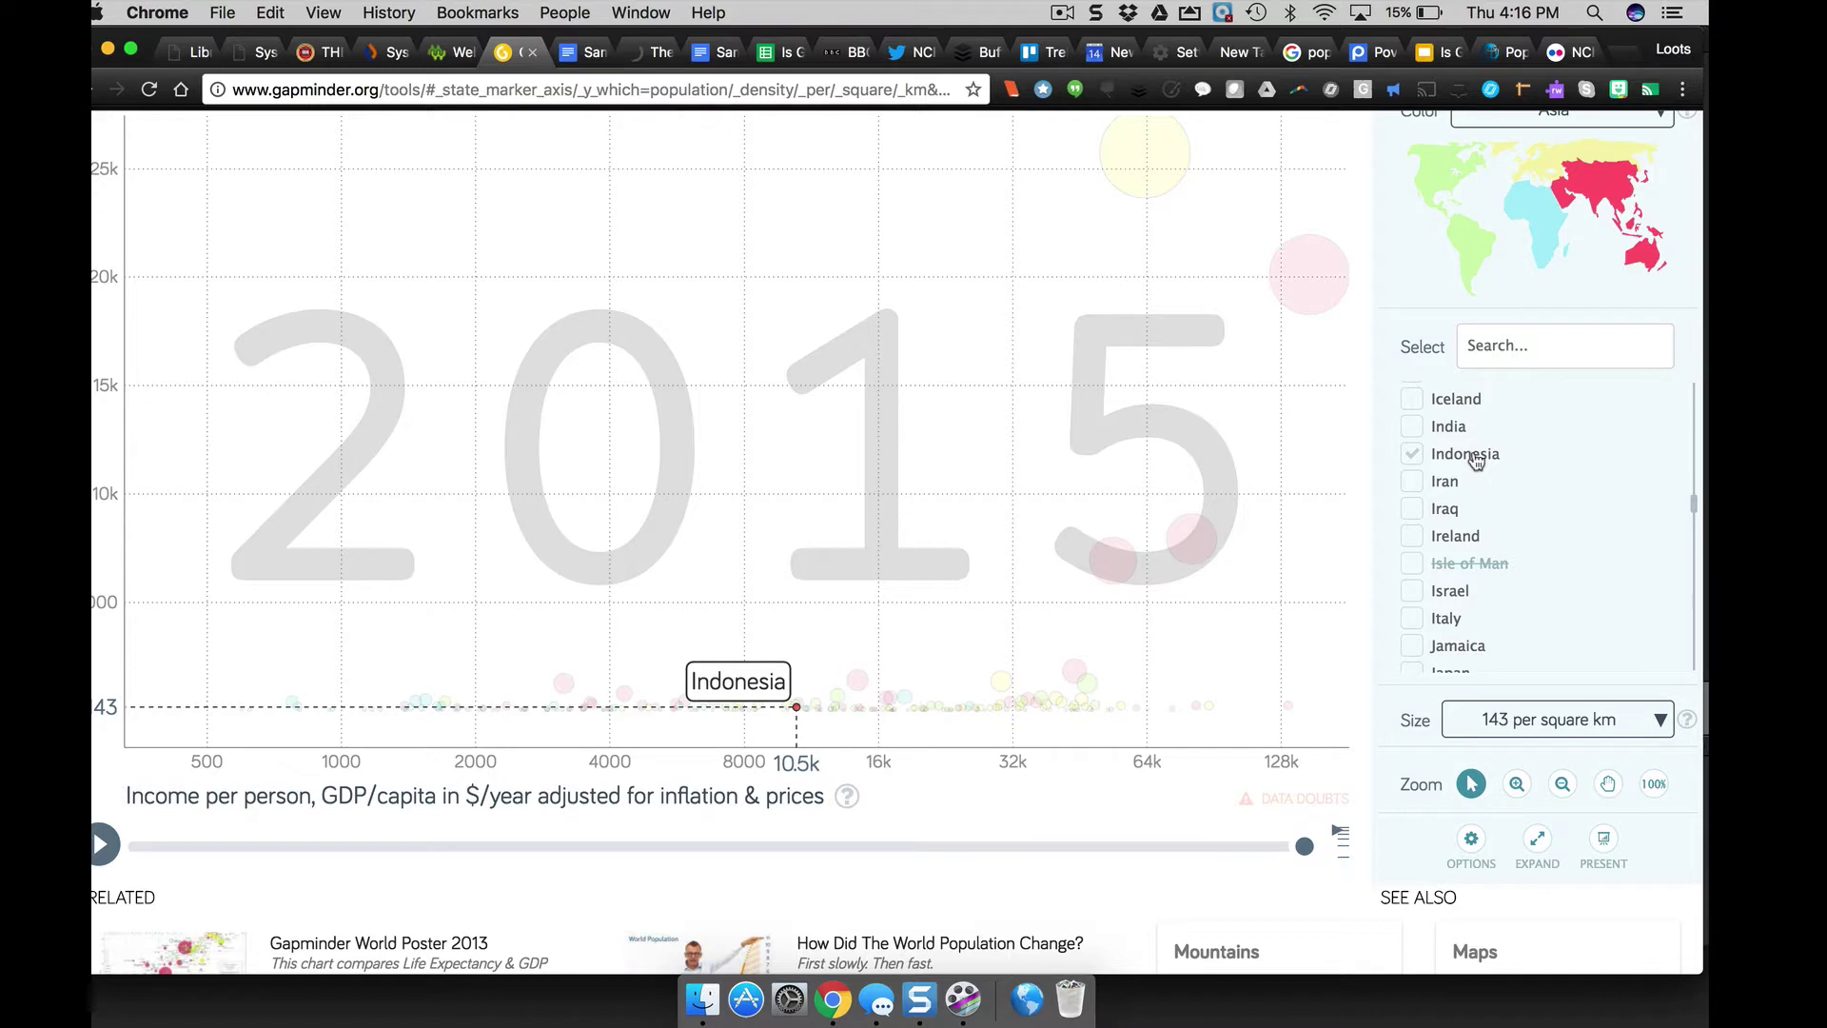
Step: Enter Indonesia's 2015 population density, 143, in cell C8 of the statistics spreadsheet
click(773, 53)
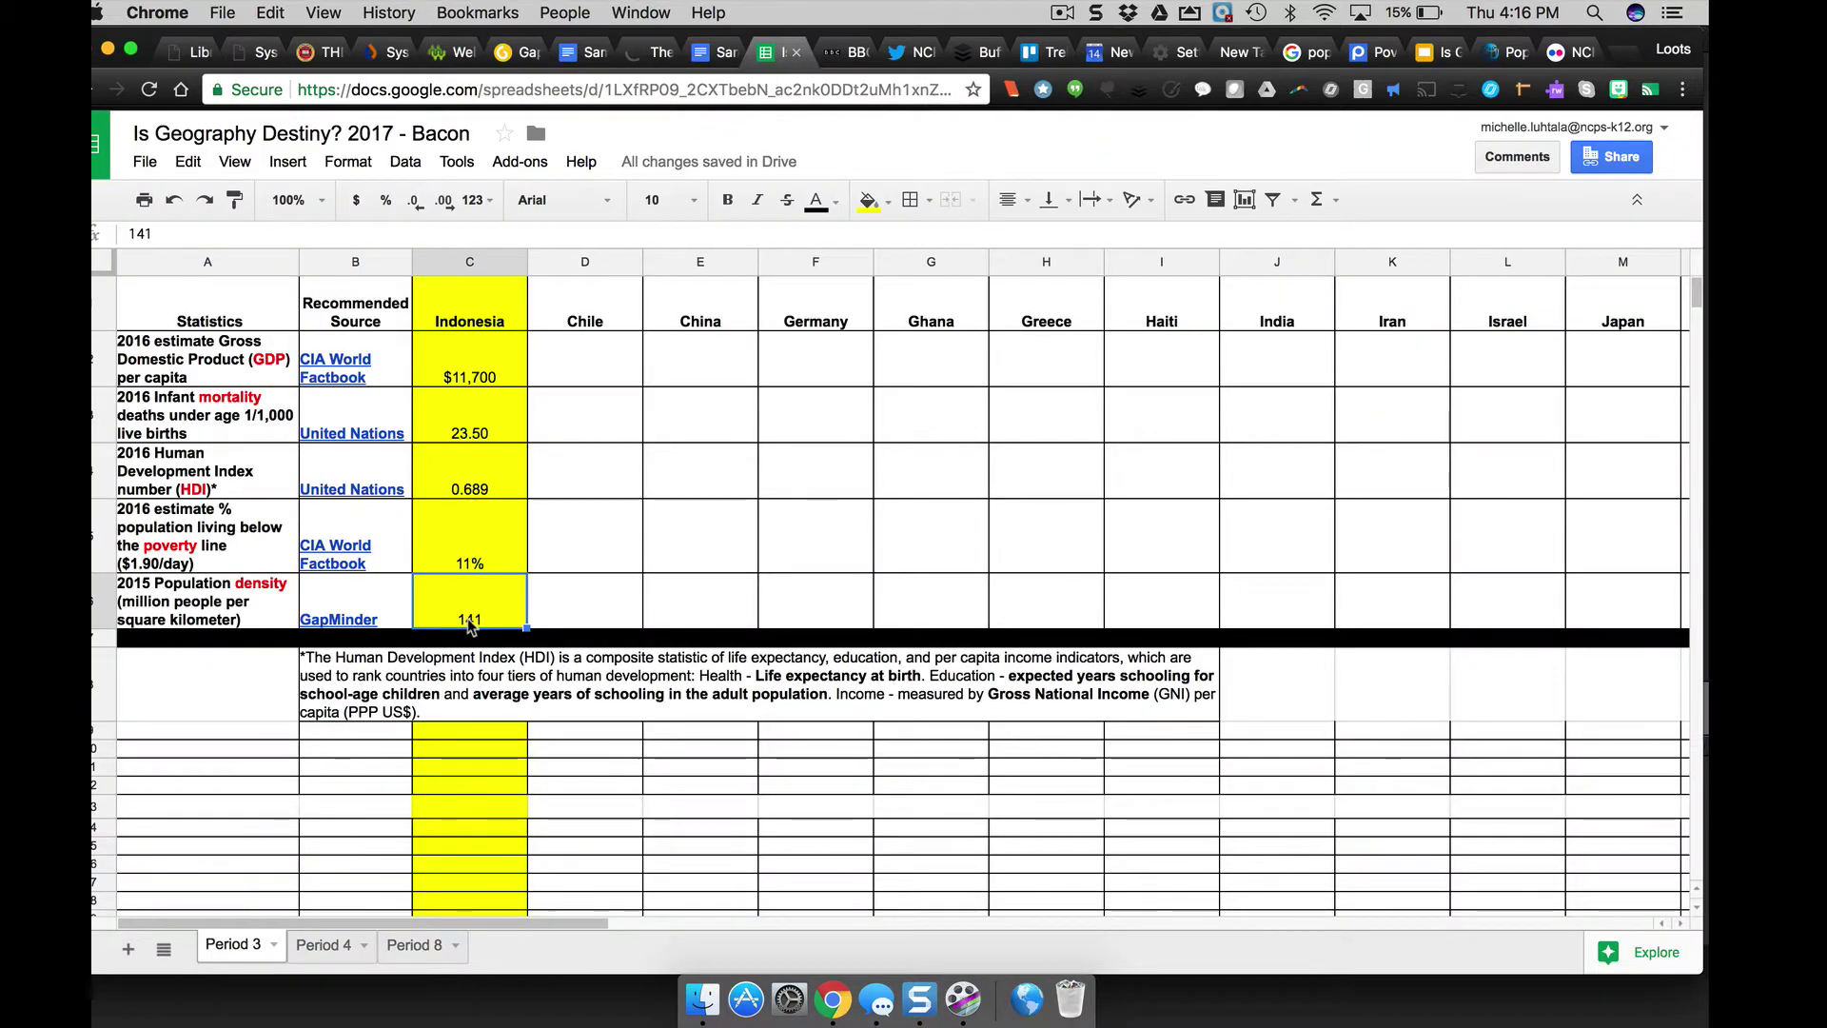
text(143)
key(Return)
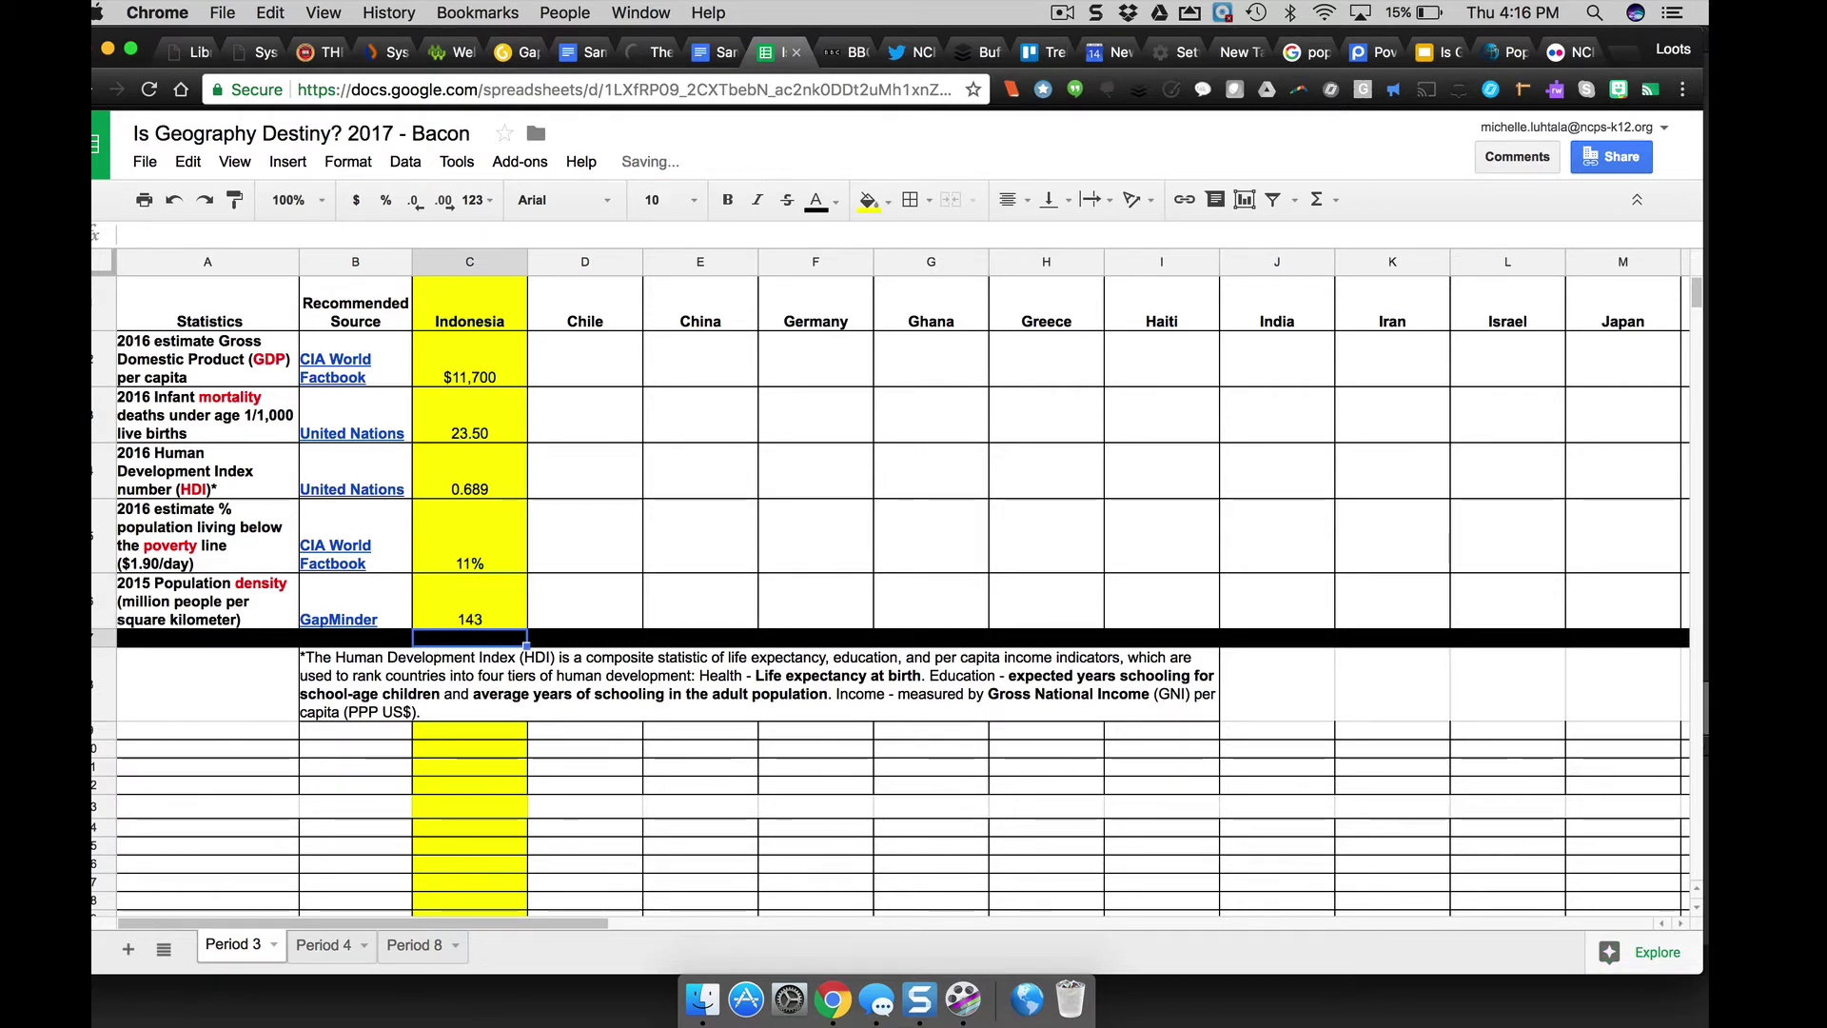